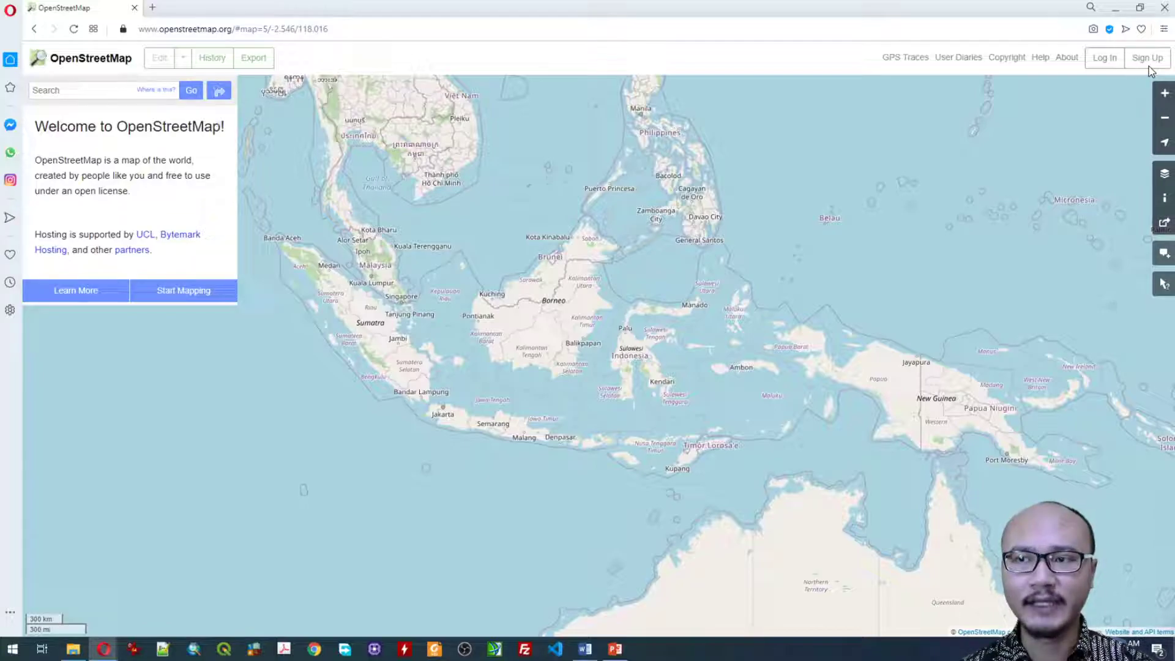
Step: Open the account sign-up page
{"action": "right_click", "coordinate": [1148, 68]}
{"action": "left_click", "coordinate": [1149, 71]}
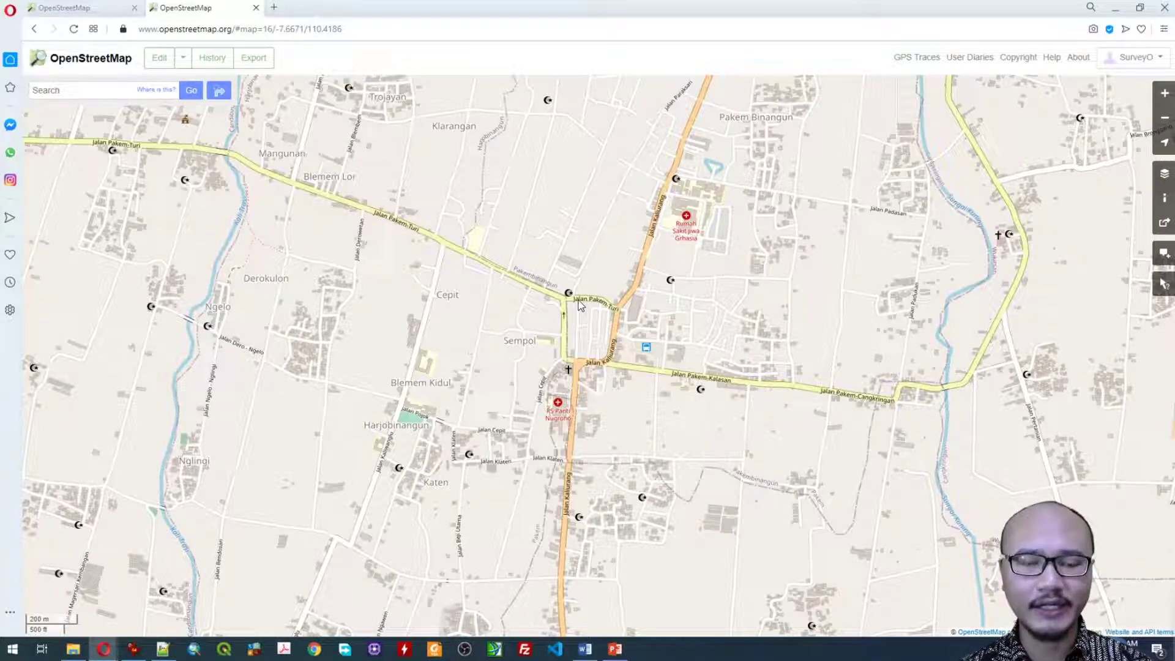
Step: Start the iD editor walkthrough and open its Navigation chapter
{"action": "scroll", "coordinate": [579, 305], "scroll_direction": "down", "scroll_amount": 1}
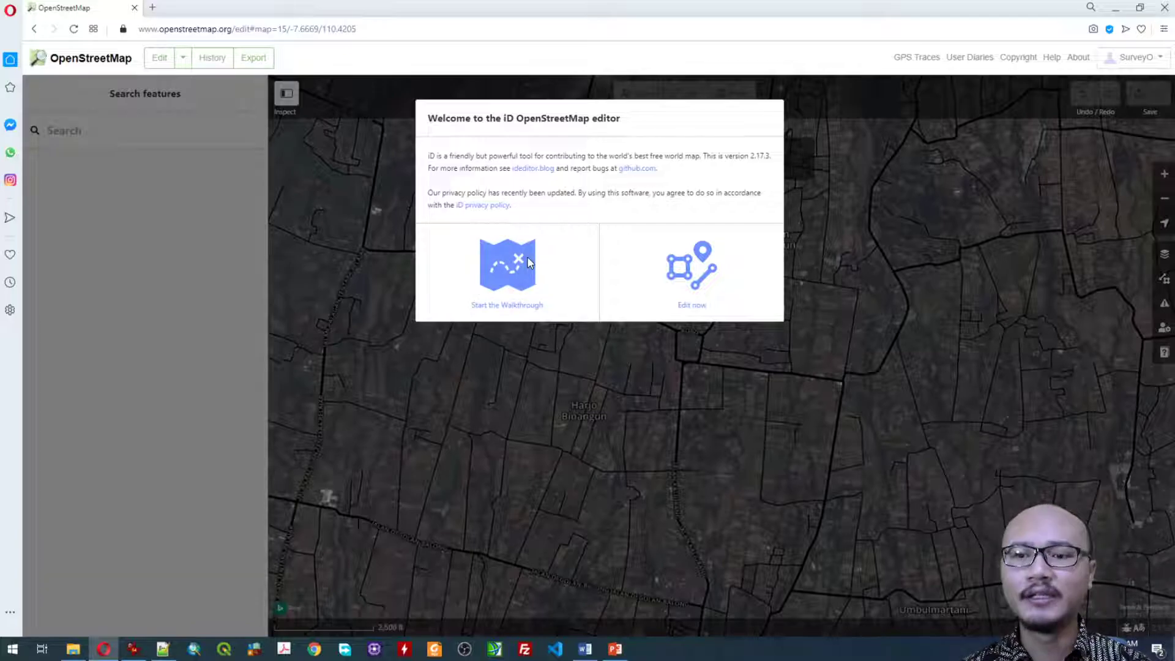
{"action": "left_click", "coordinate": [507, 264]}
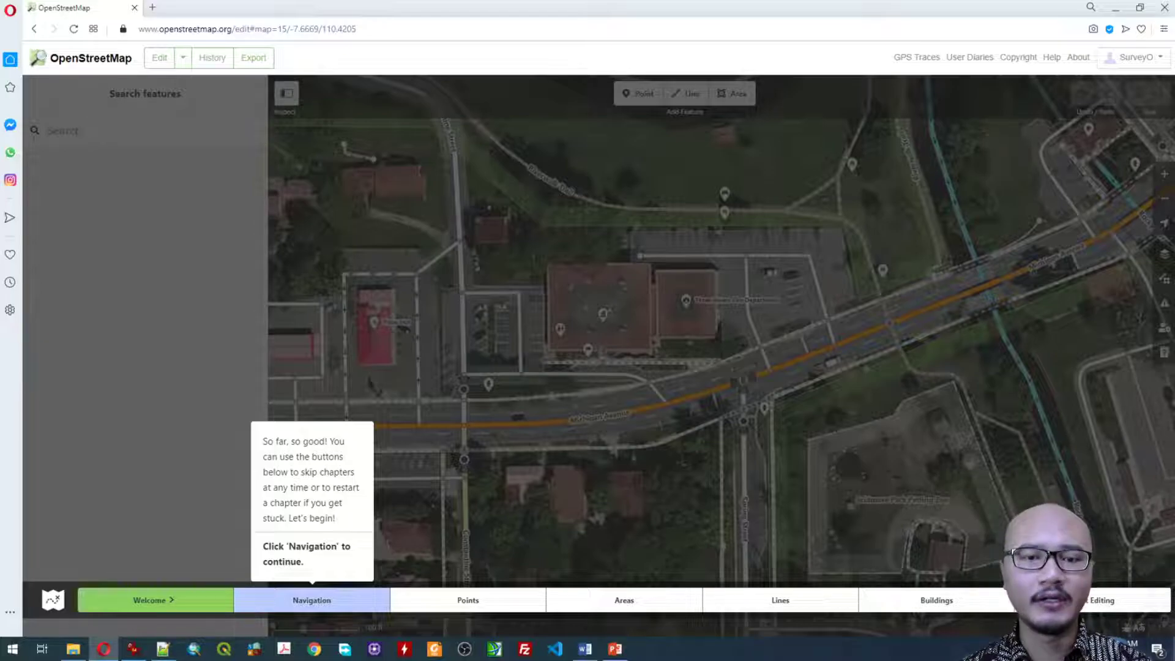
{"action": "left_click", "coordinate": [311, 600]}
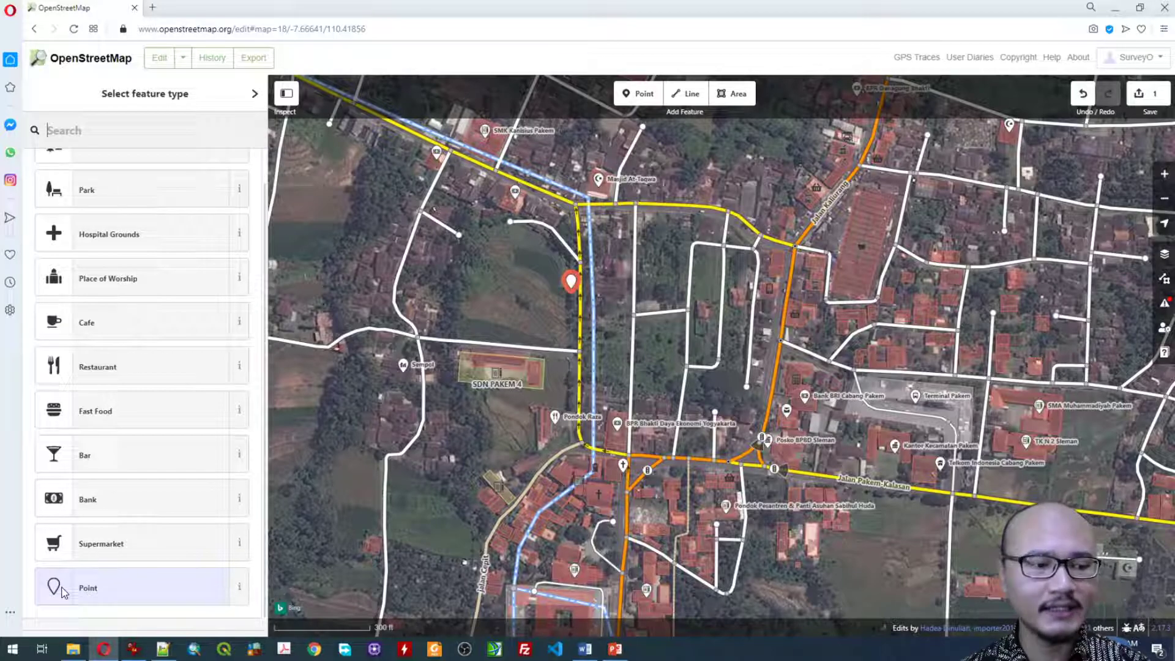
Step: Classify the new marker as a Point named Titik Pengamatan 1, described as Pengamatan Praktikum, and upload the change
{"action": "left_click", "coordinate": [145, 593]}
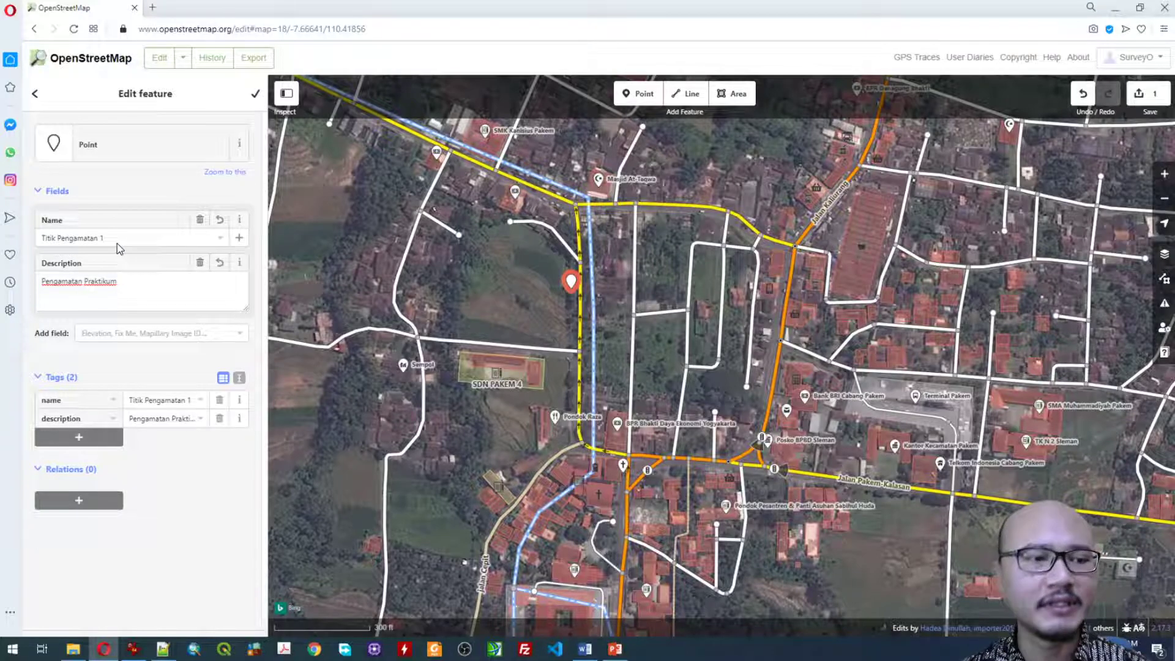
{"action": "key", "text": "Escape"}
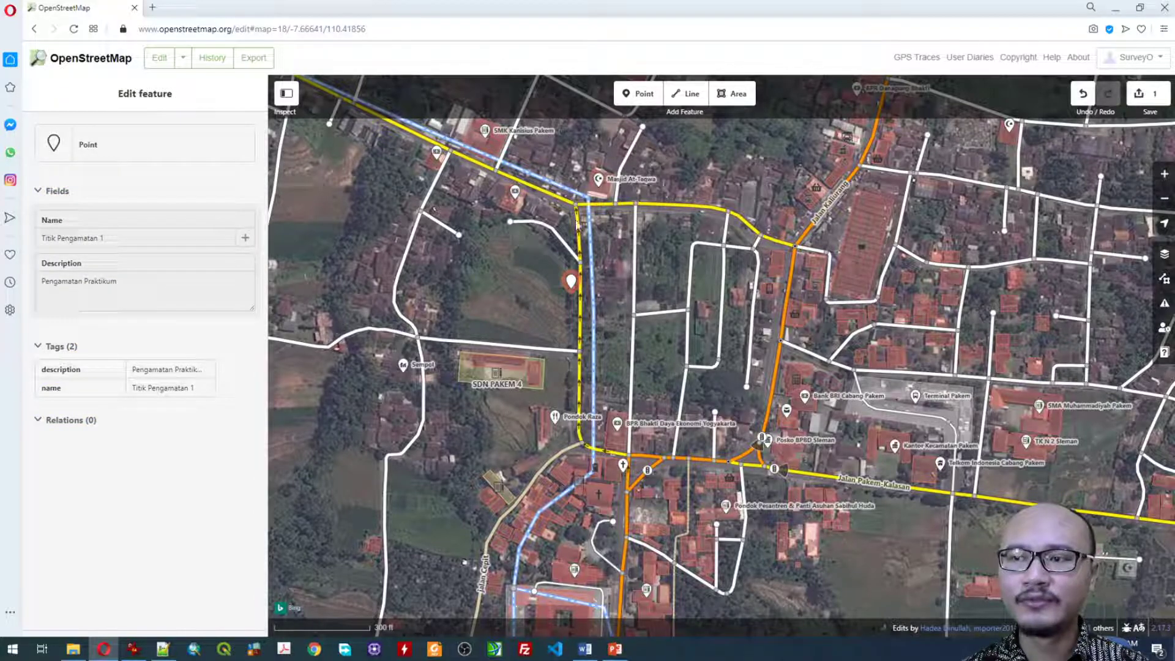
{"action": "left_click", "coordinate": [1143, 98]}
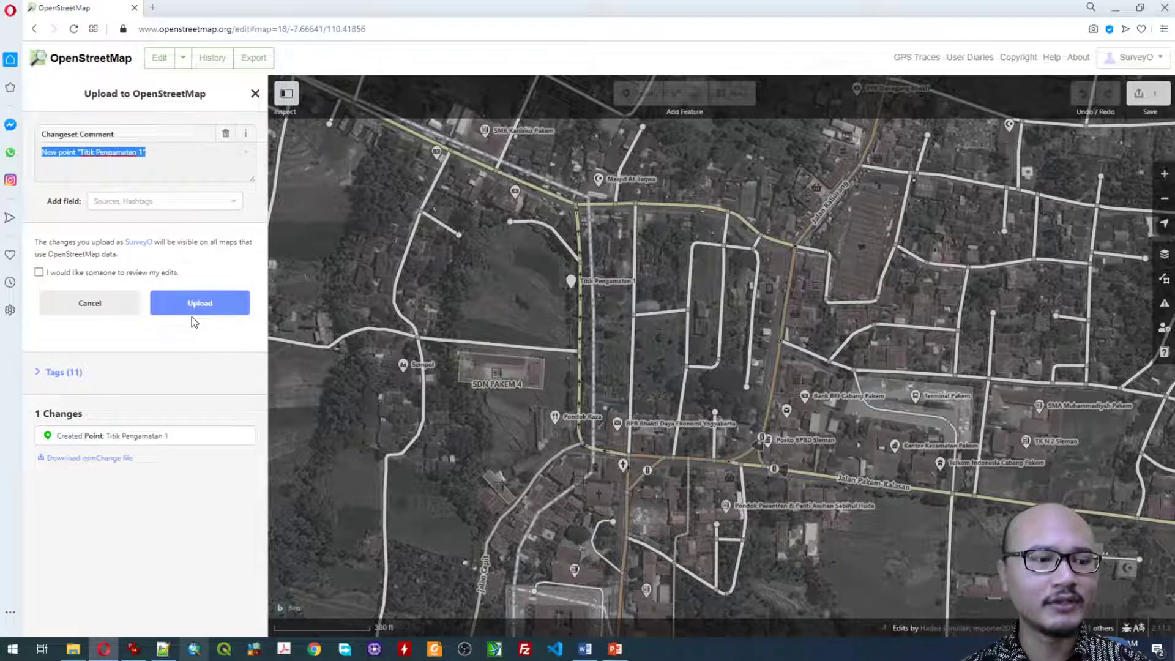
{"action": "left_click", "coordinate": [215, 312]}
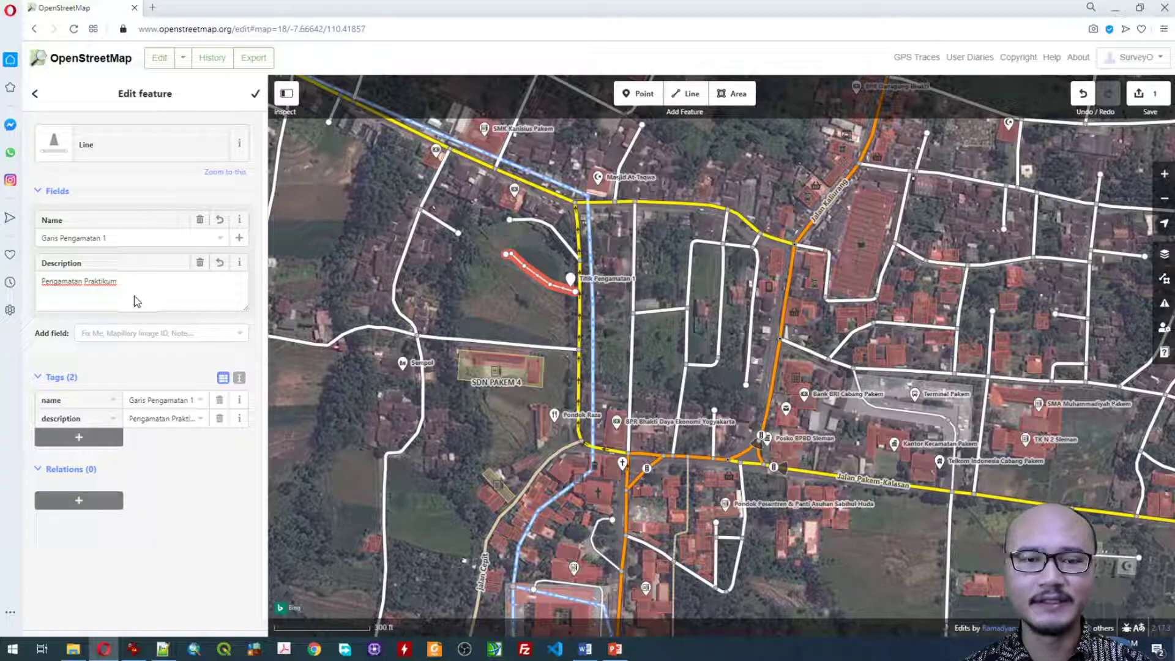
Step: Upload the line Garis Pengamatan 1 and the area Area Pengamatan 1 with a review requested, and open the edit history
{"action": "key", "text": "Escape"}
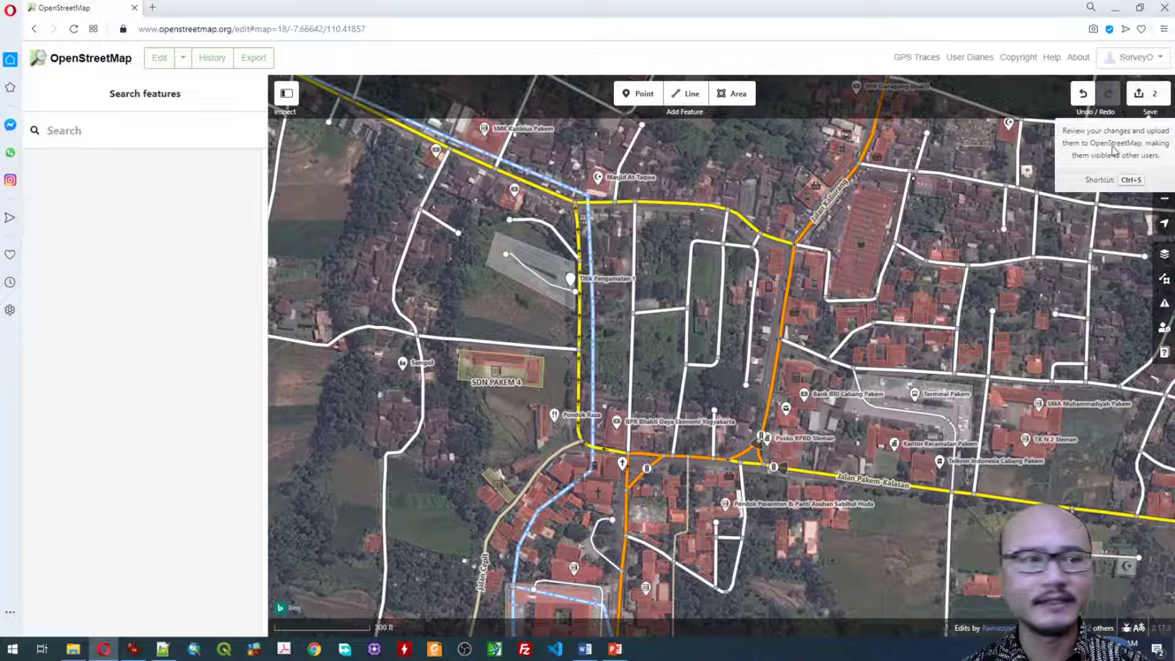
{"action": "left_click", "coordinate": [1155, 102]}
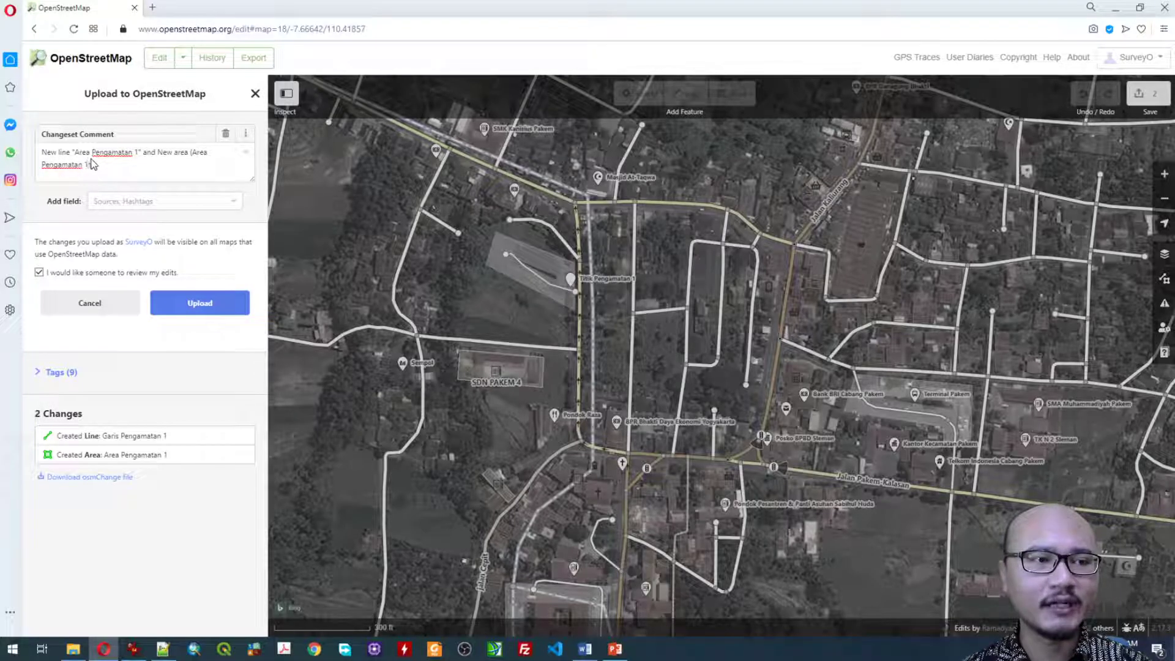
{"action": "left_click", "coordinate": [214, 305]}
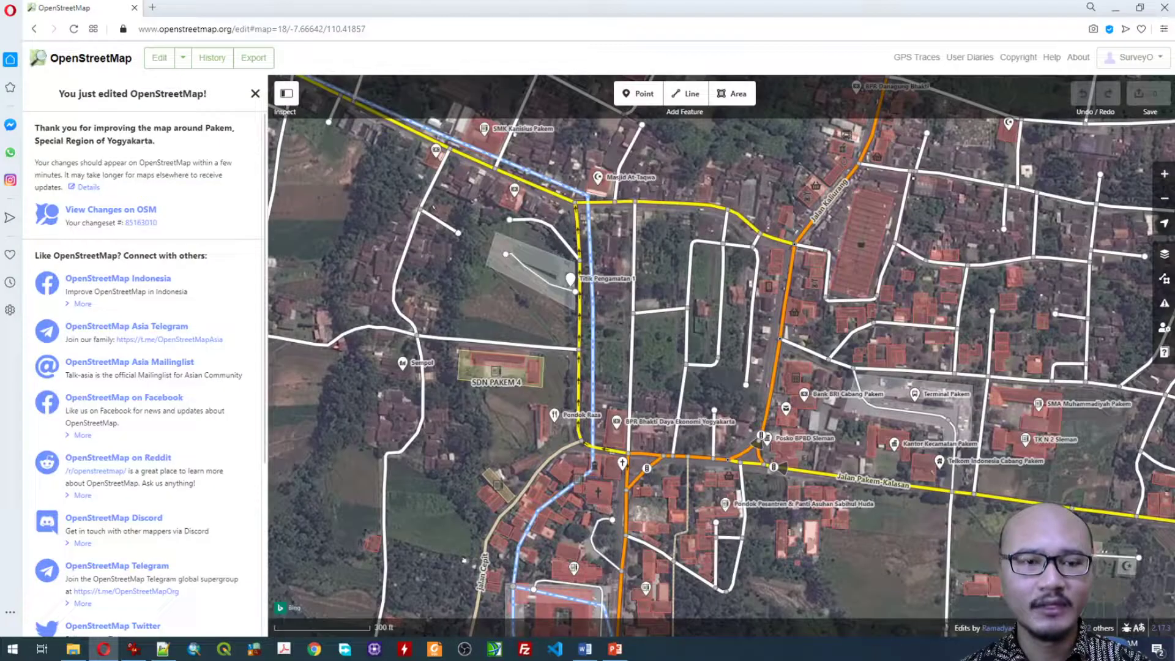
{"action": "left_click", "coordinate": [211, 57]}
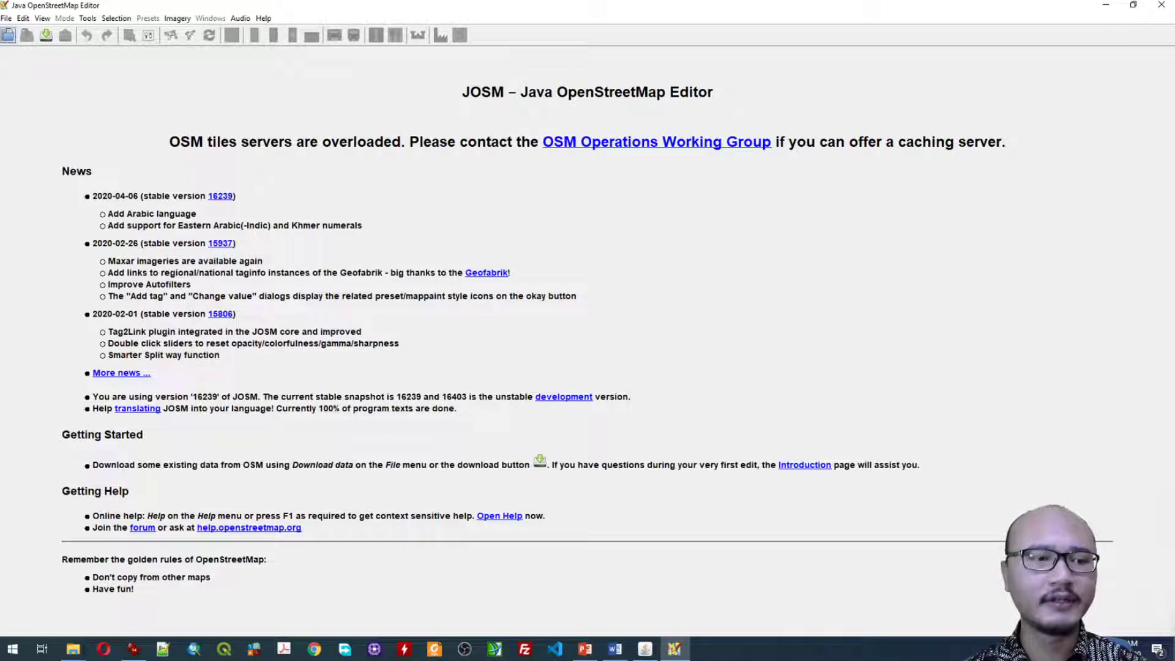
Step: In JOSM, set the OSM server connection preferences to use basic authentication
{"action": "left_click", "coordinate": [23, 18]}
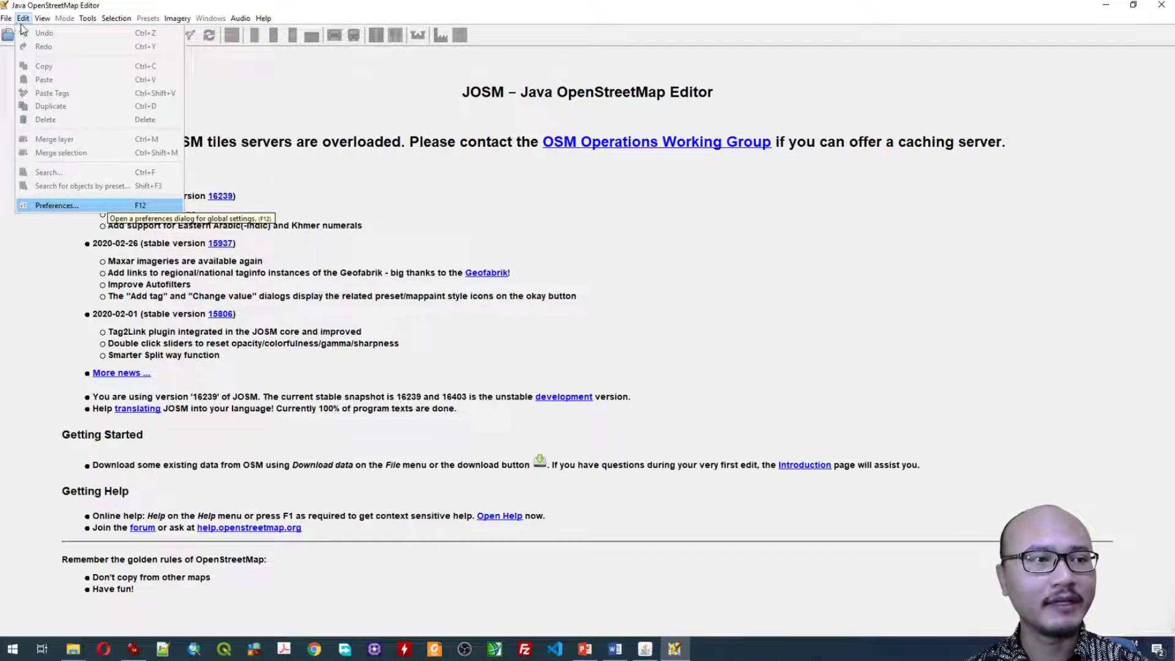
{"action": "left_click", "coordinate": [124, 208]}
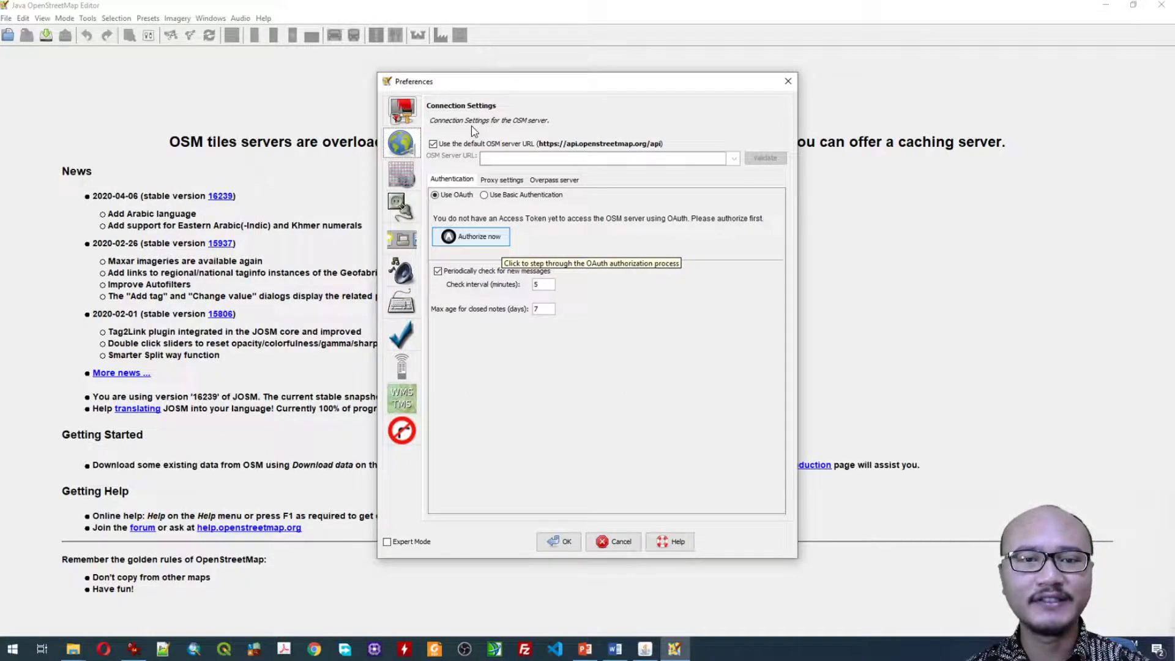
{"action": "left_click", "coordinate": [489, 195]}
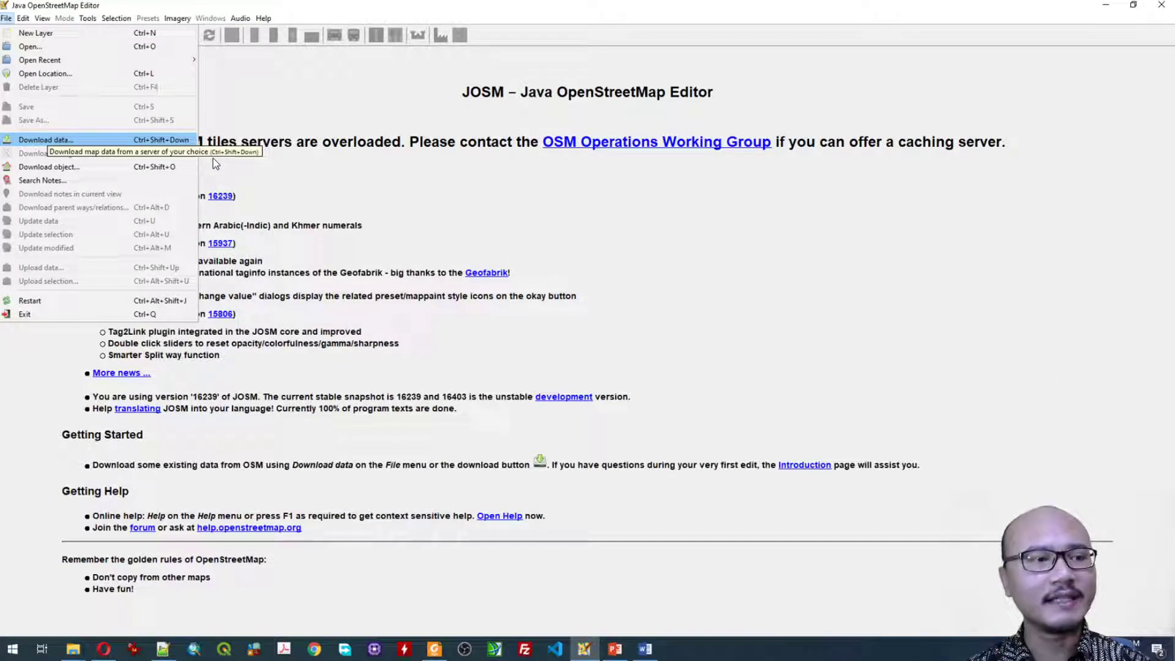
Step: Download the OpenStreetMap data for the rectangular area around the Pakem road junction
{"action": "left_click", "coordinate": [61, 146]}
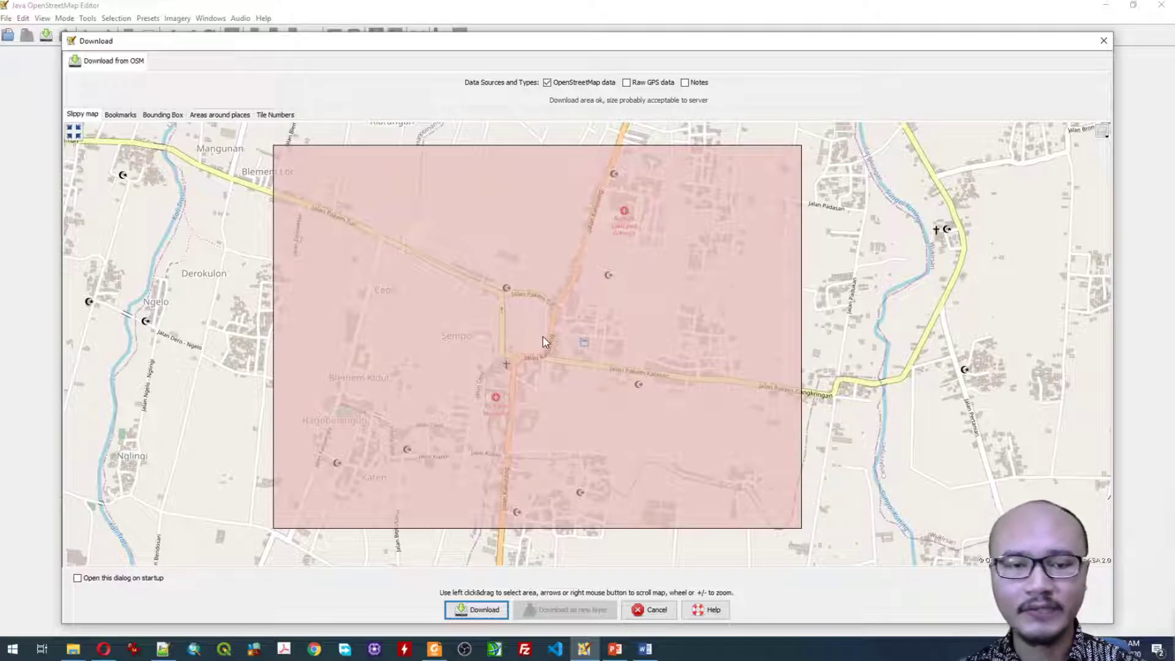
{"action": "left_click", "coordinate": [483, 619]}
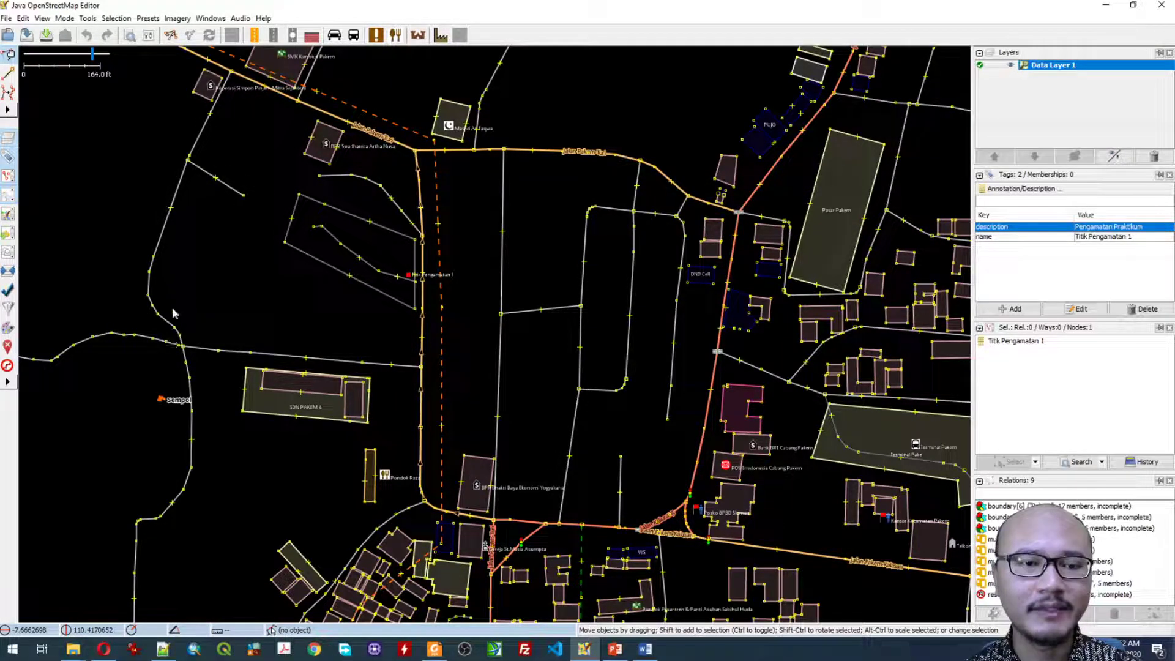
Step: Inspect the tags of Garis Pengamatan 1 and Area Pengamatan 1 by selecting each, and activate Select mode
{"action": "left_click", "coordinate": [413, 279]}
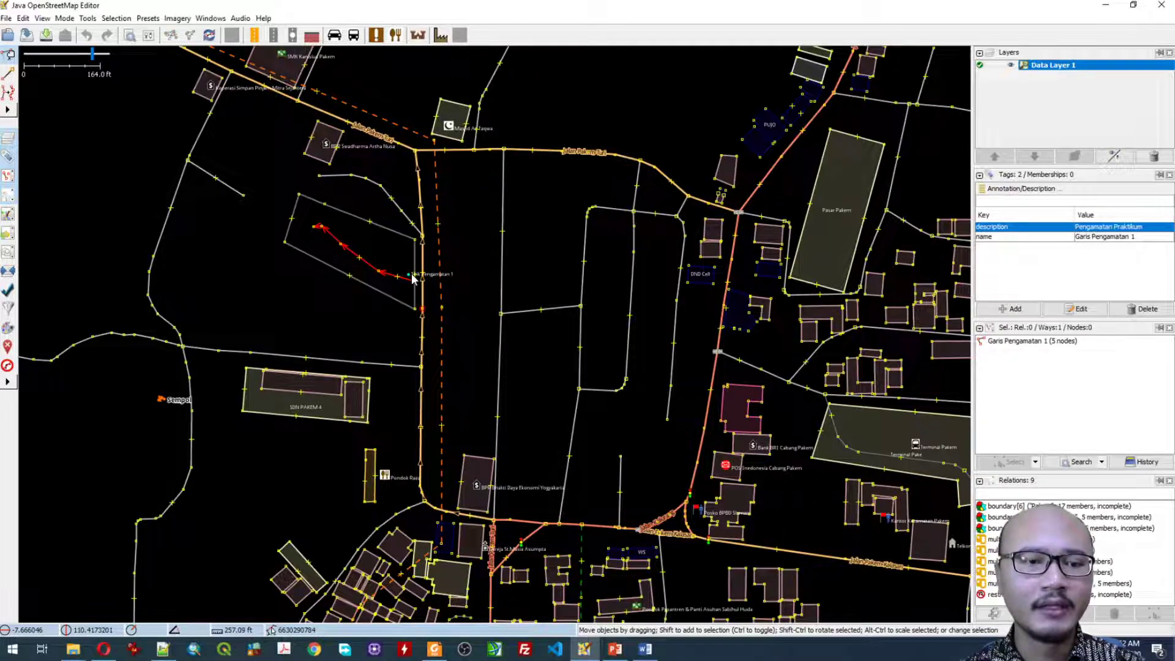
{"action": "left_click", "coordinate": [408, 274]}
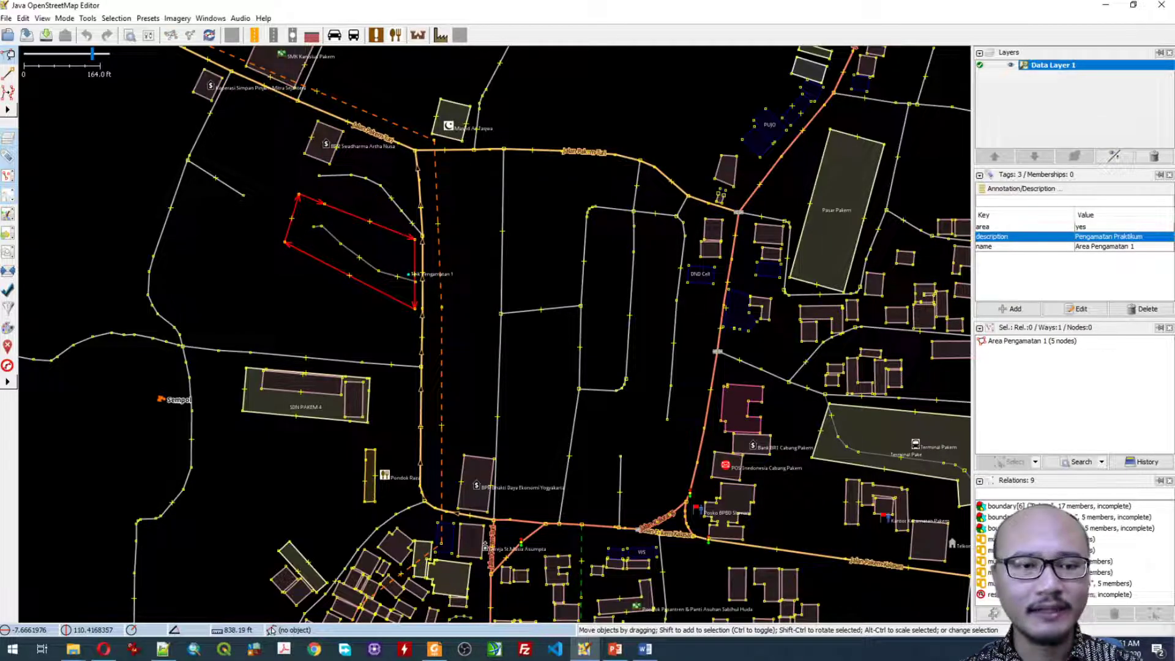
{"action": "left_click", "coordinate": [65, 18]}
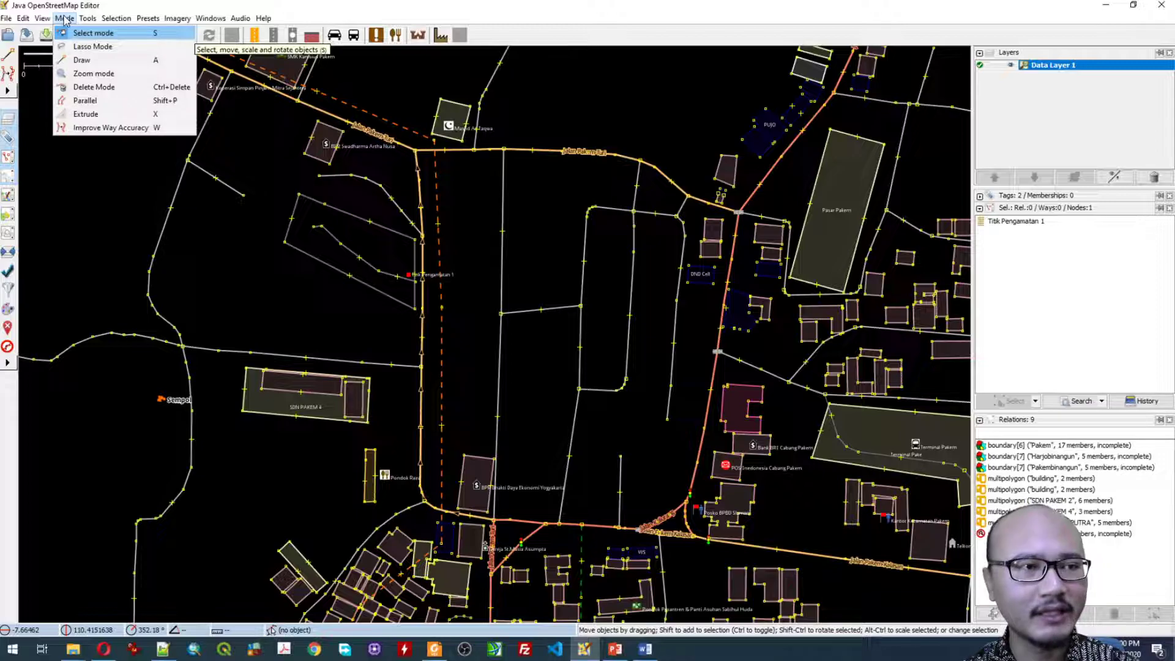
{"action": "left_click", "coordinate": [71, 35]}
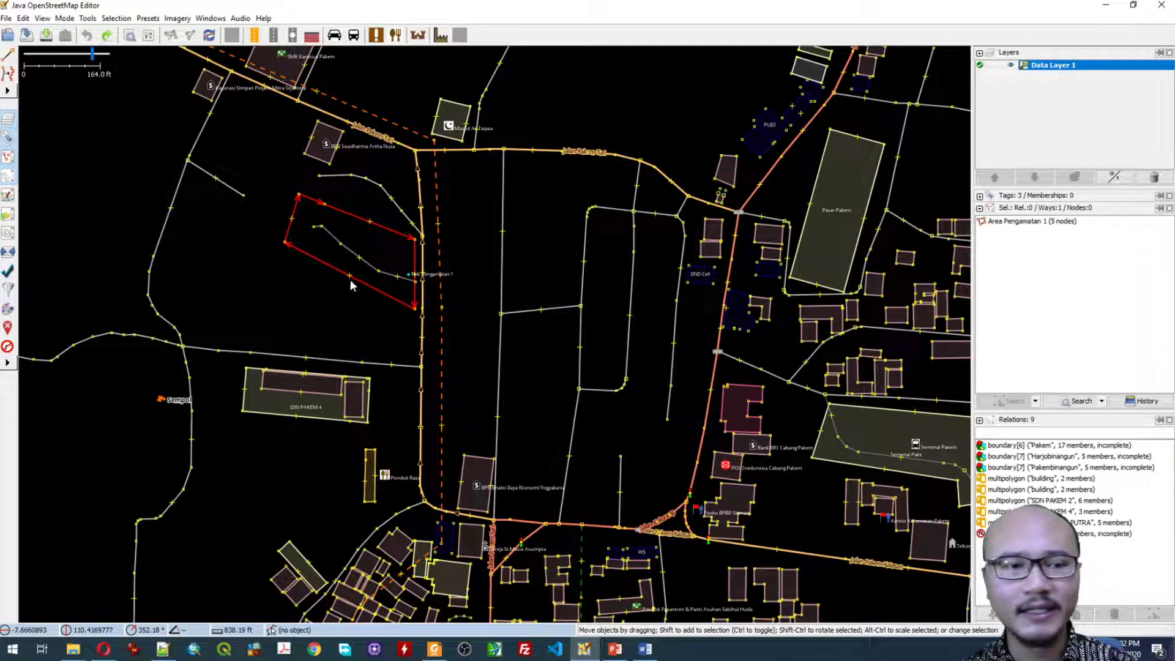
Step: Draw a node south of Titik Pengamatan 1 and apply the Locality preset with the name Titik Pengamatan 2
{"action": "left_click", "coordinate": [65, 18]}
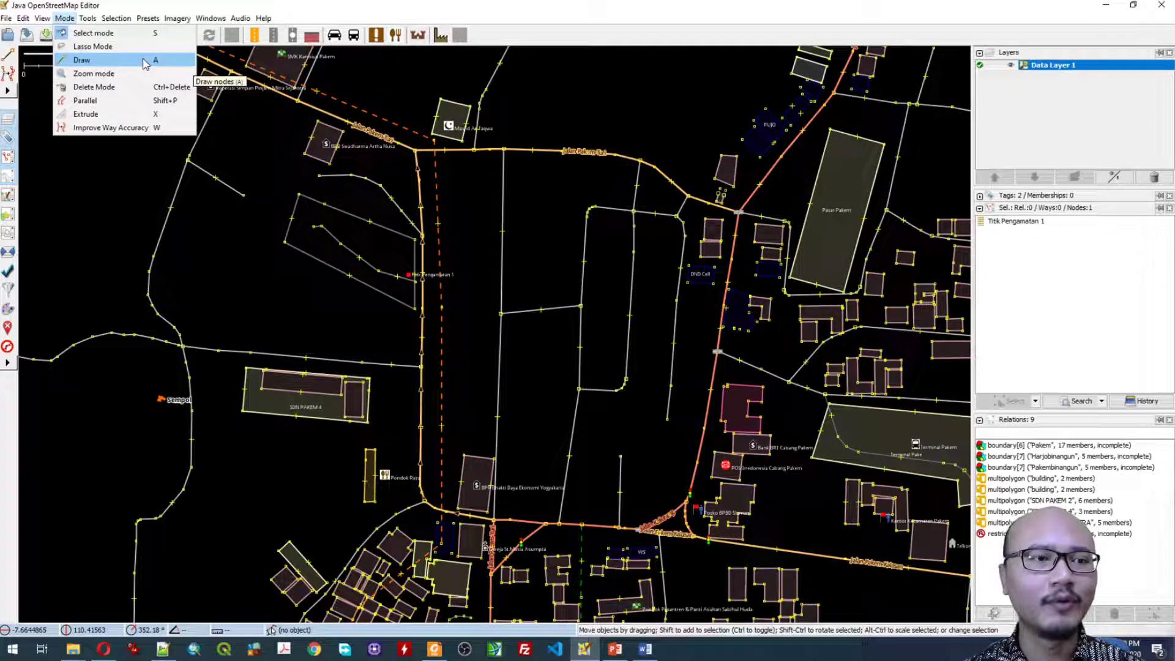
{"action": "left_click", "coordinate": [101, 59]}
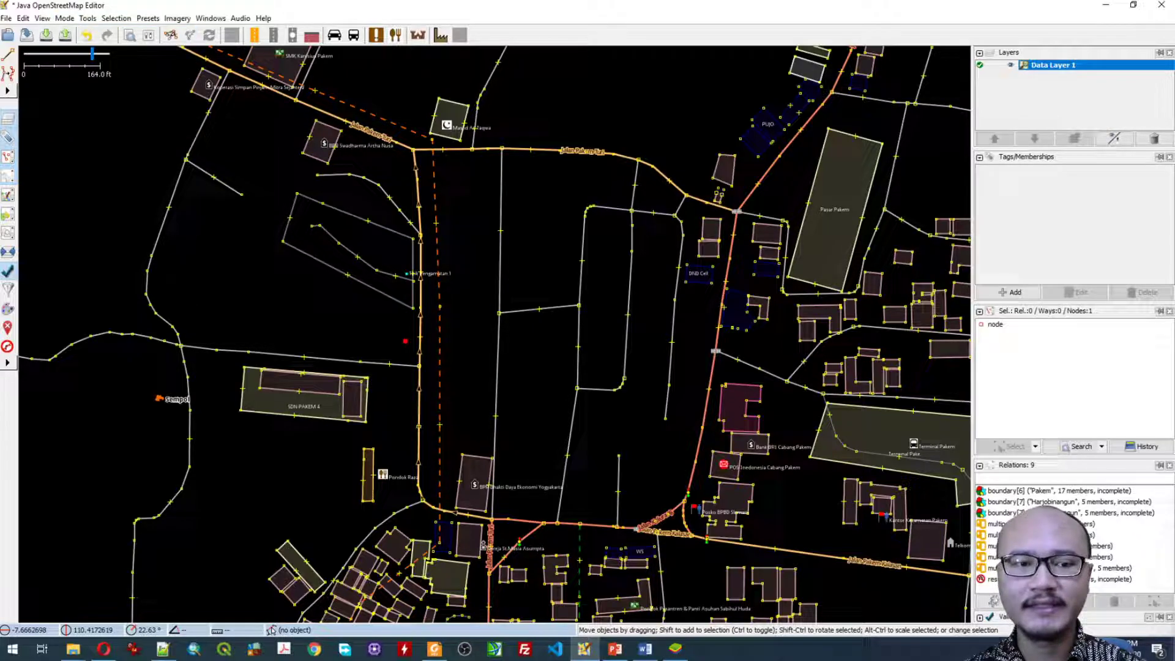
{"action": "left_click", "coordinate": [148, 17]}
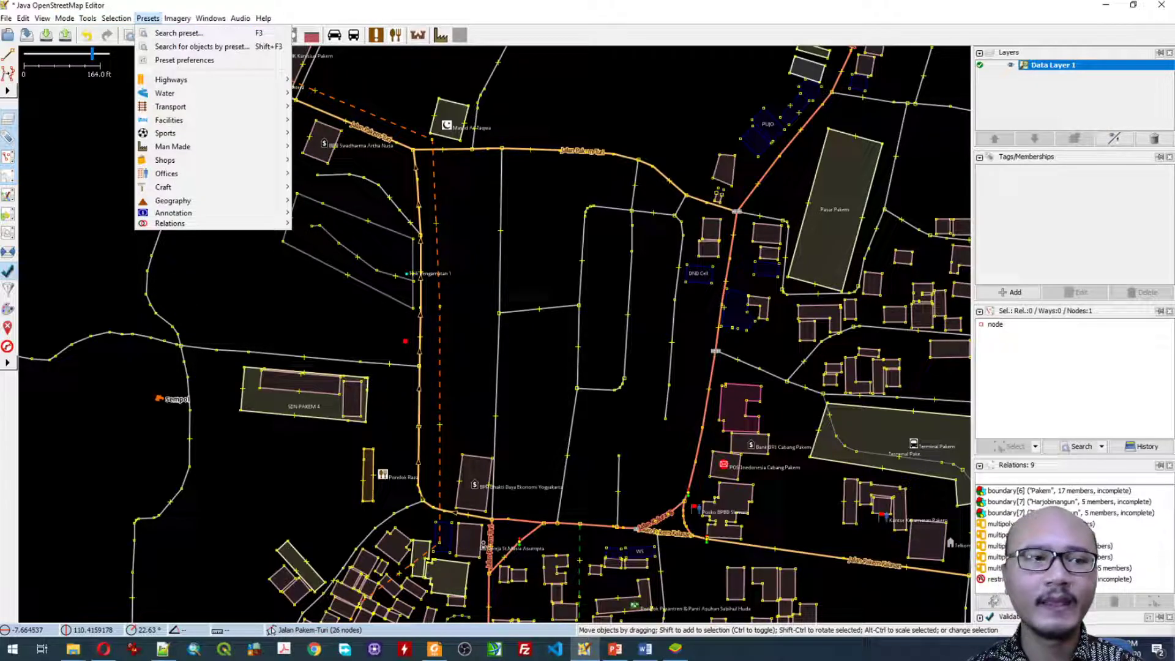
{"action": "mouse_move", "coordinate": [173, 200]}
{"action": "mouse_move", "coordinate": [318, 213]}
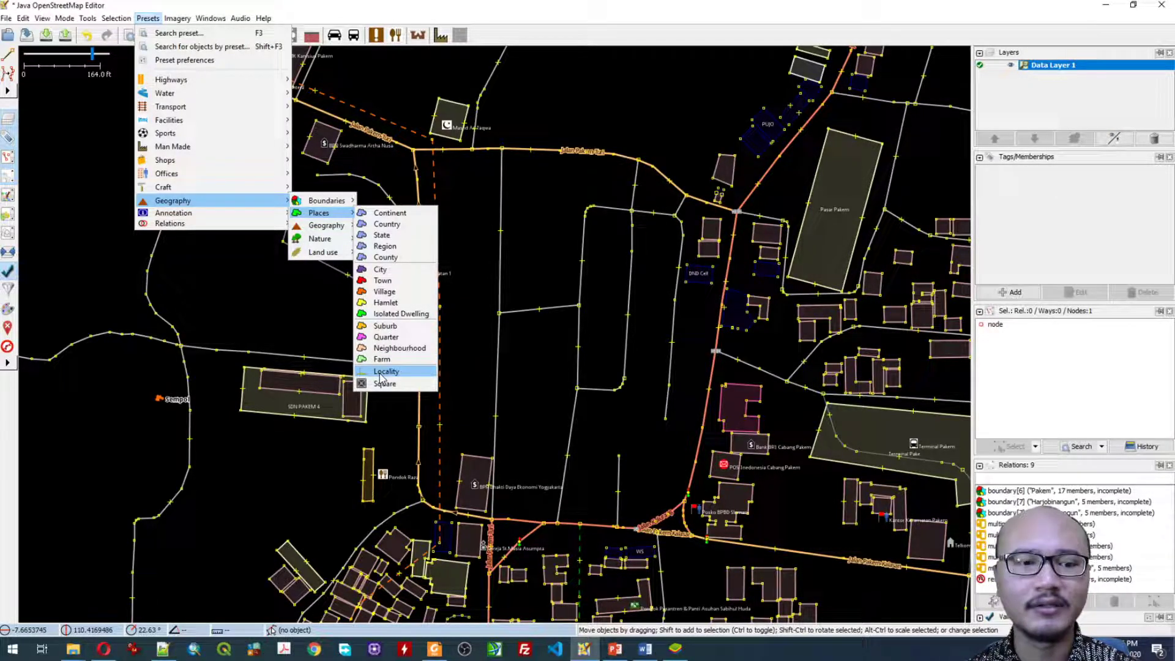
{"action": "key", "text": "Return"}
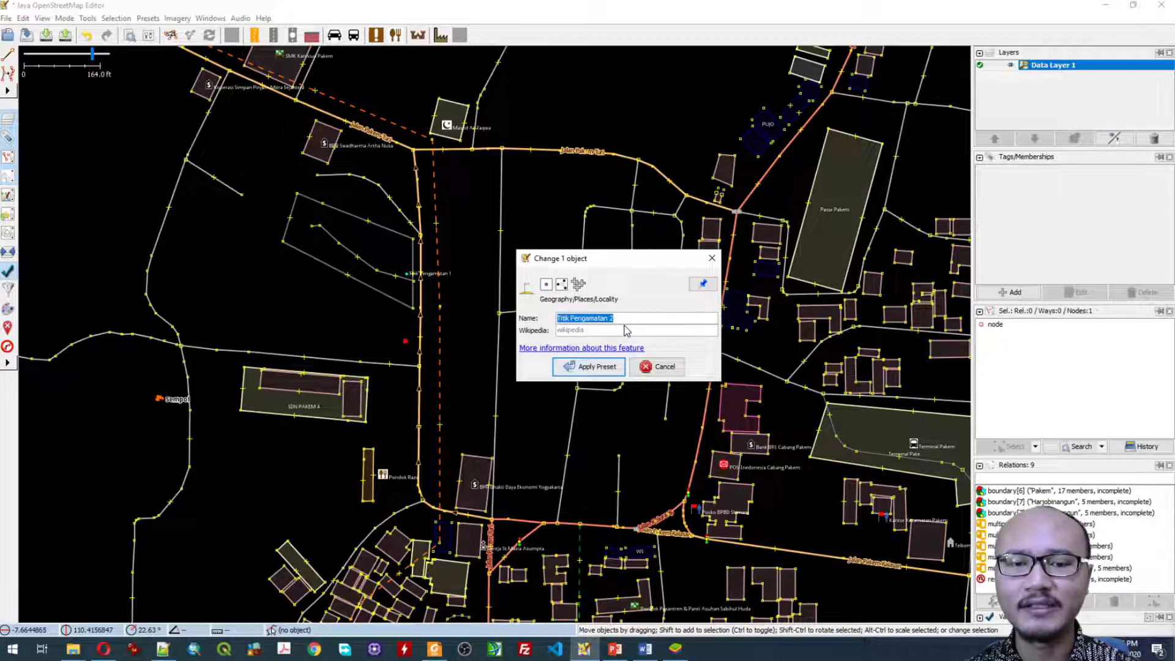
{"action": "key", "text": "Return"}
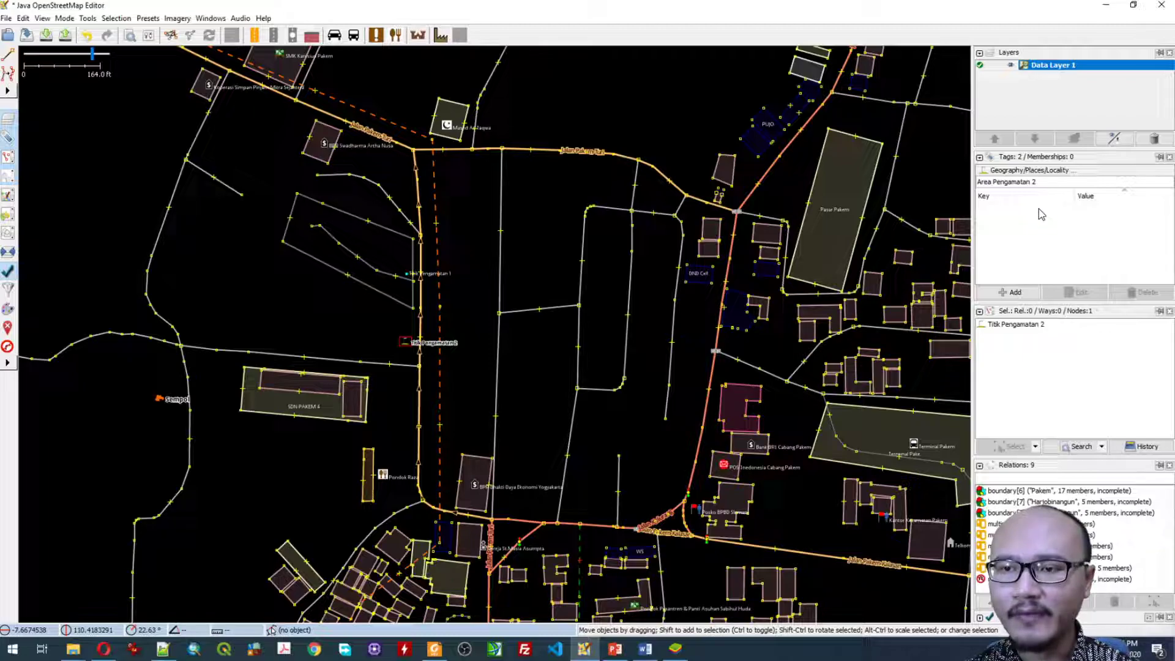
Step: Add a description tag with the value Pengamatan Praktikum to the Titik Pengamatan 2 node
{"action": "left_click", "coordinate": [1008, 293]}
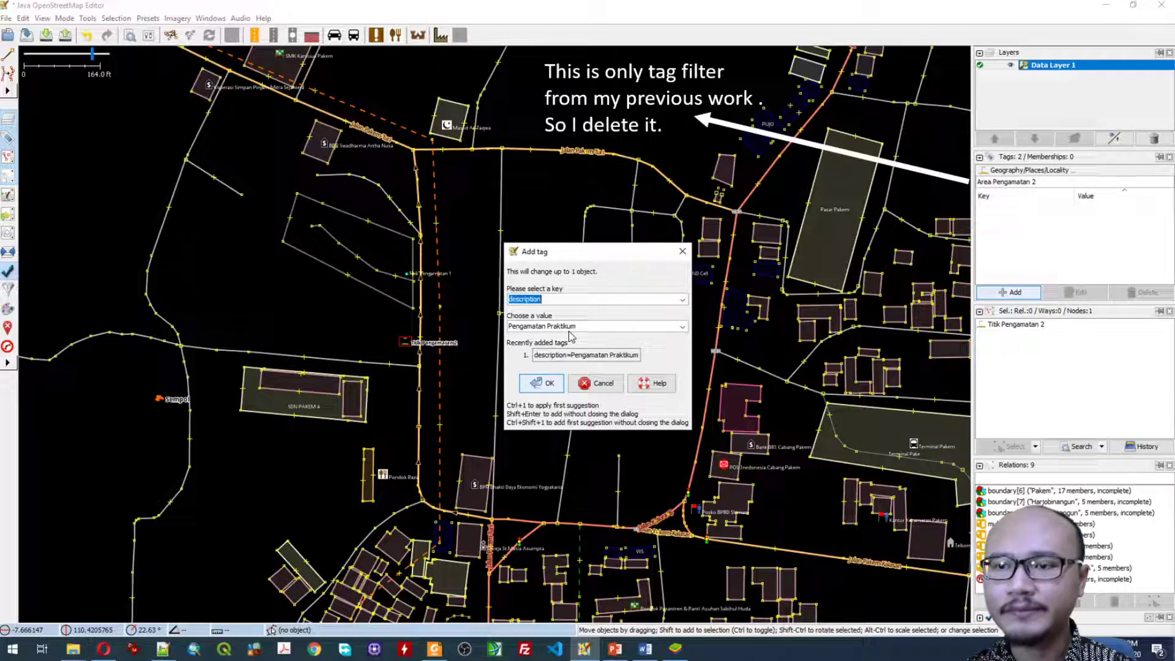
{"action": "key", "text": "Return"}
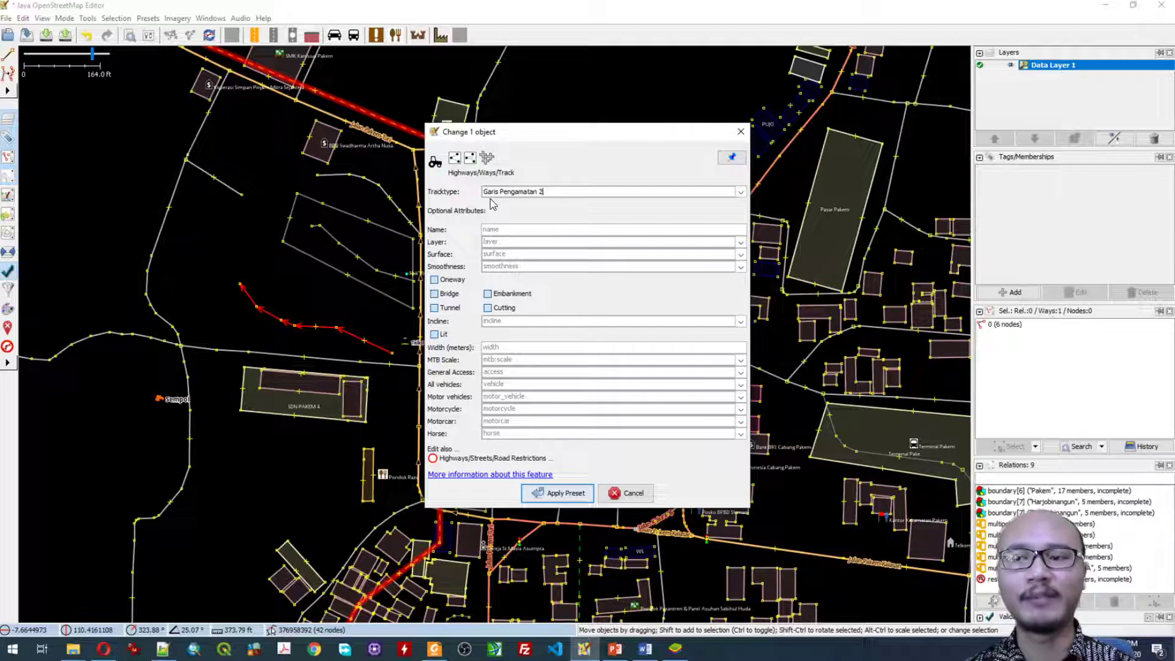
Step: Apply the Track preset to the new line with tracktype Garis Pengamatan 2, and change that tag's key to name
{"action": "left_click", "coordinate": [558, 493]}
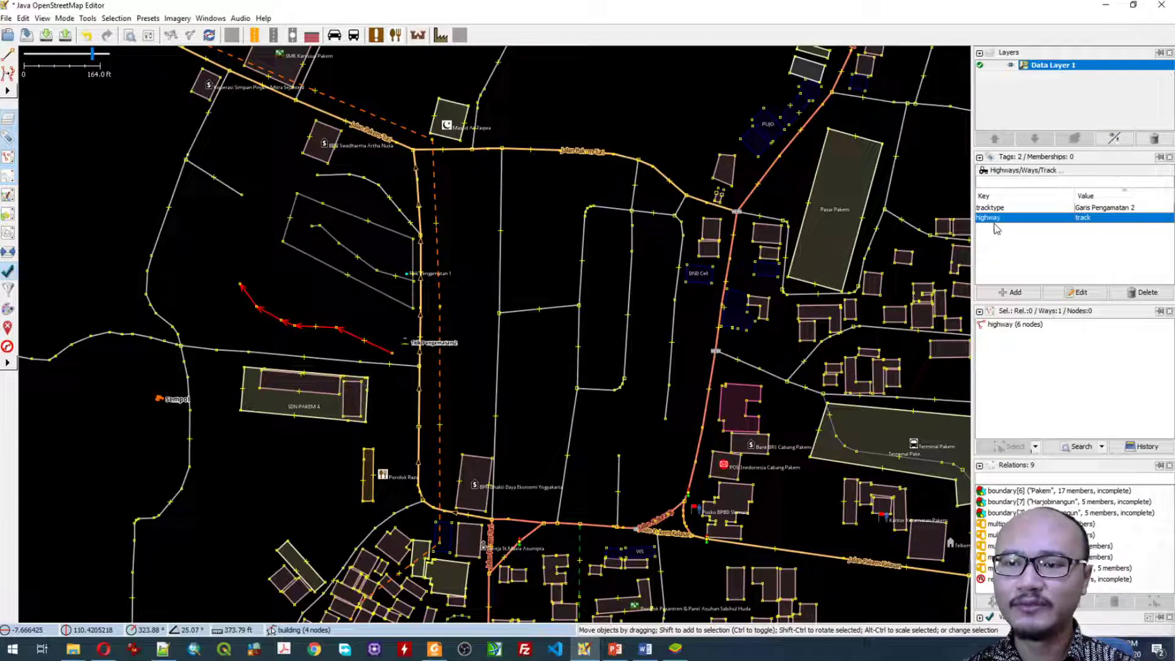
{"action": "left_click", "coordinate": [1073, 294]}
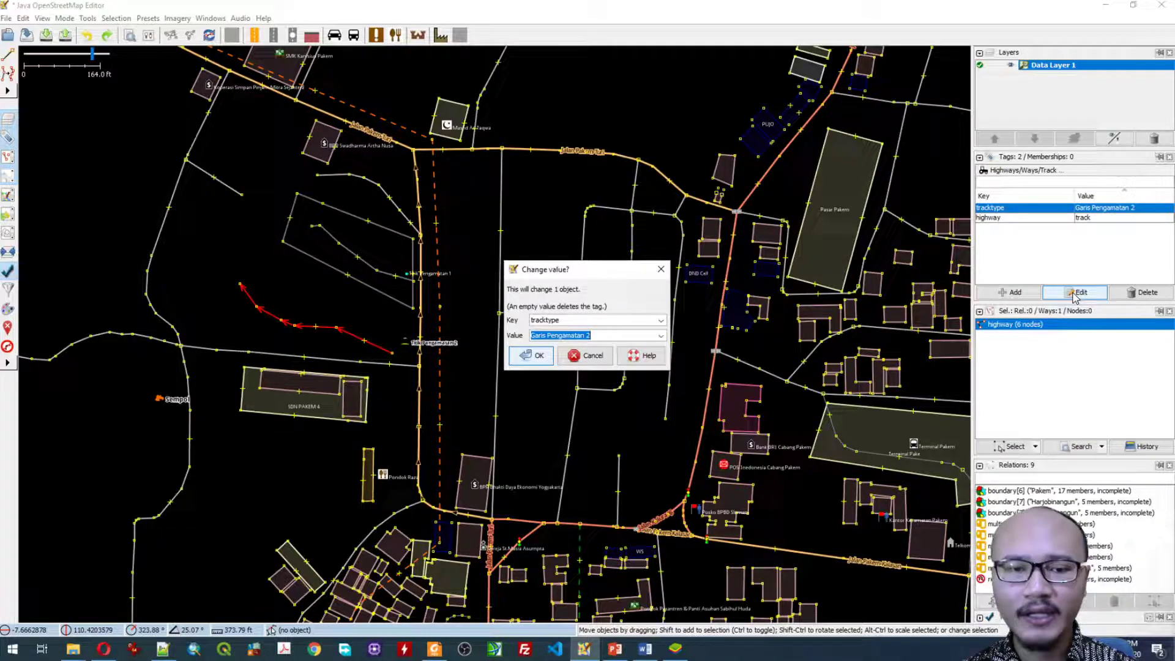
{"action": "key", "text": "shift+Tab"}
{"action": "type", "text": "name"}
{"action": "key", "text": "Tab"}
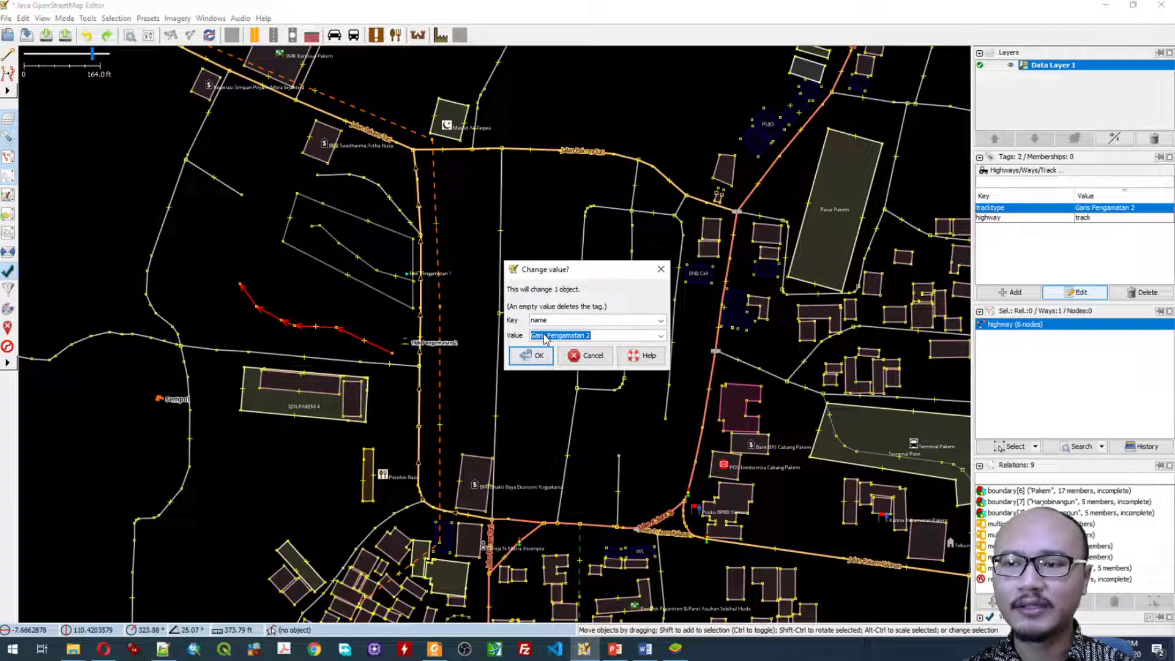
{"action": "key", "text": "Return"}
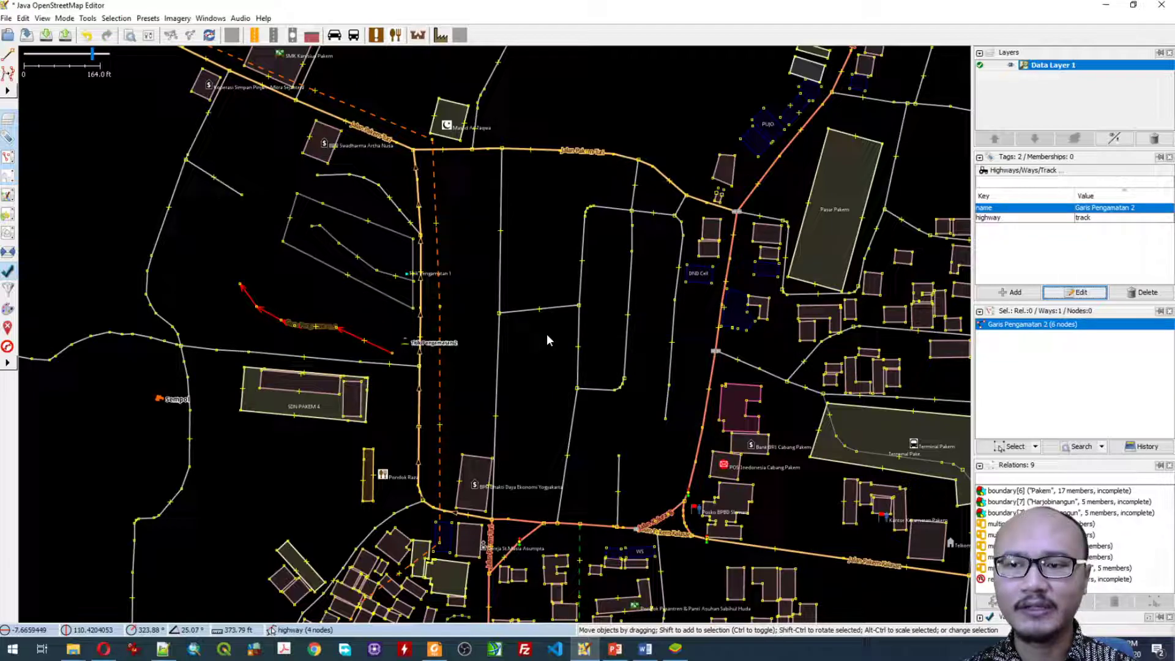
Step: Replace the line's highway tag with a description tag of value Pengamatan Praktikum
{"action": "key", "text": "Down"}
{"action": "key", "text": "Return"}
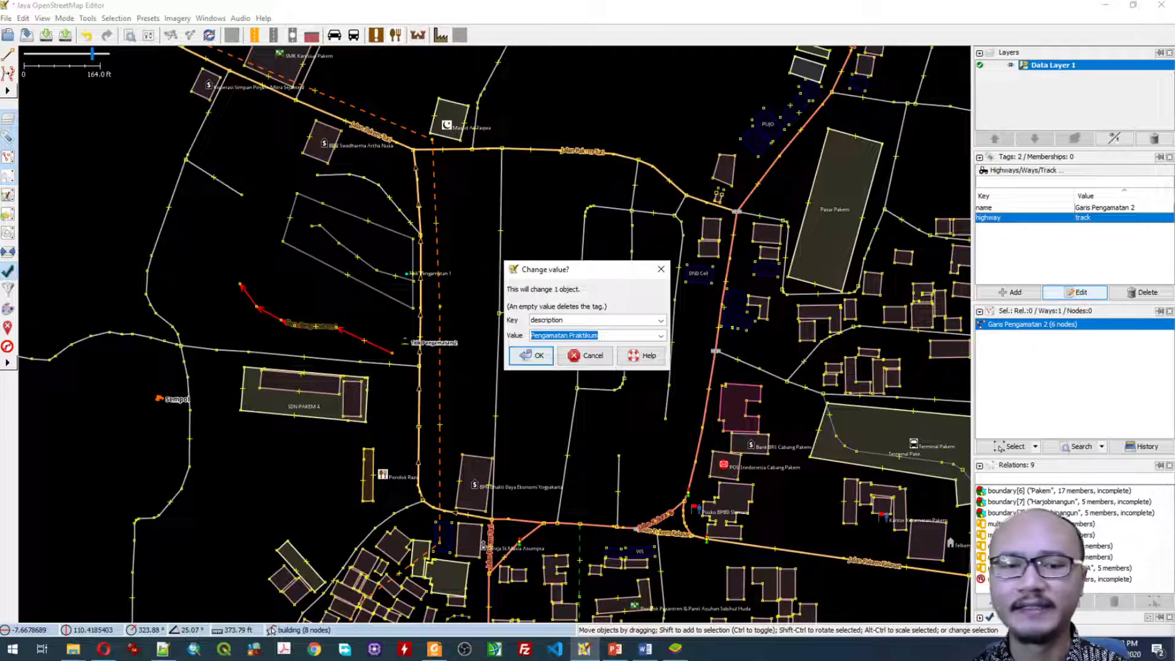
{"action": "key", "text": "Return"}
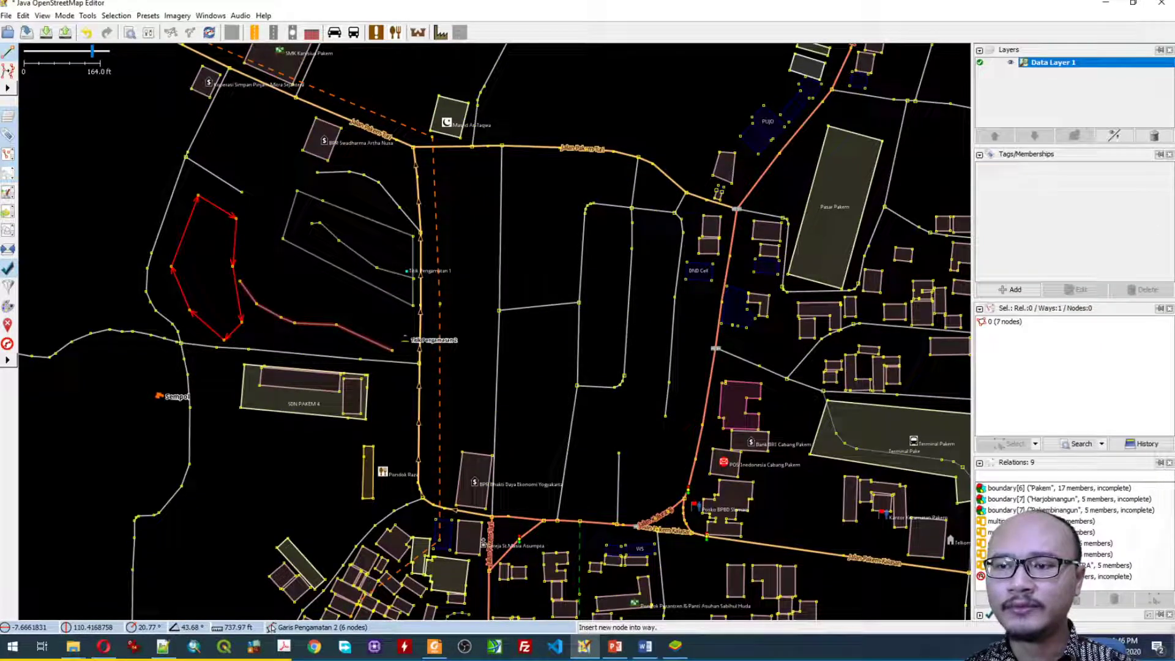
Step: Apply the Farmyard land use preset to the closed seven-node area with the name Area Pengamatan 2
{"action": "left_click", "coordinate": [148, 15]}
{"action": "mouse_move", "coordinate": [173, 199]}
{"action": "mouse_move", "coordinate": [322, 250]}
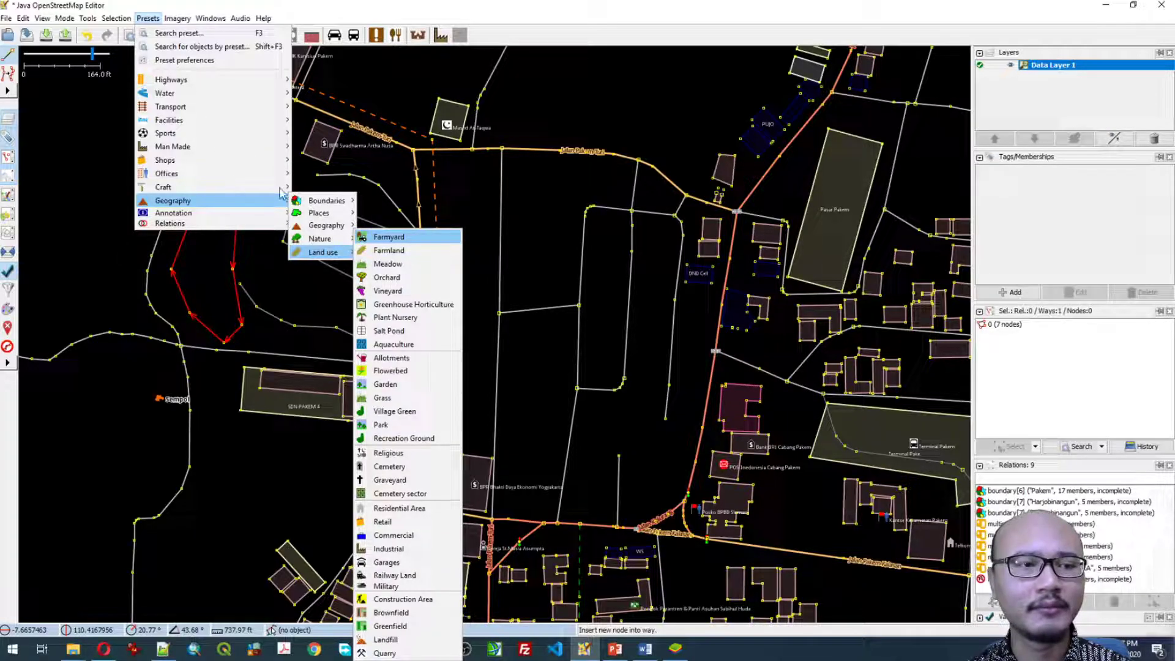
{"action": "key", "text": "Return"}
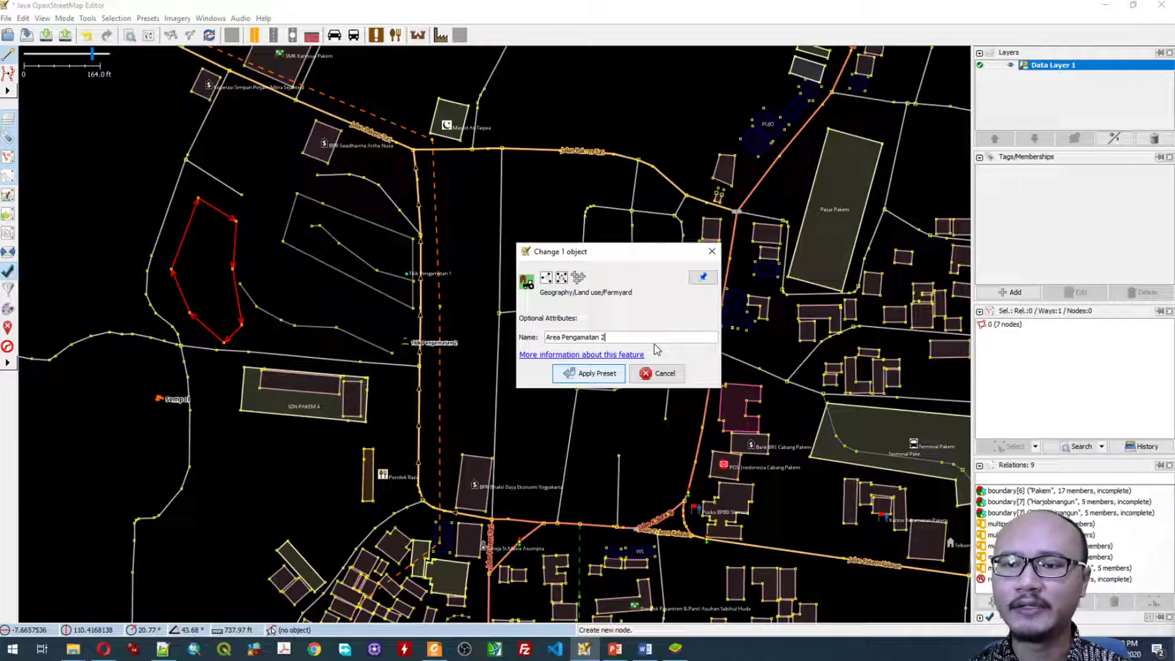
{"action": "key", "text": "Return"}
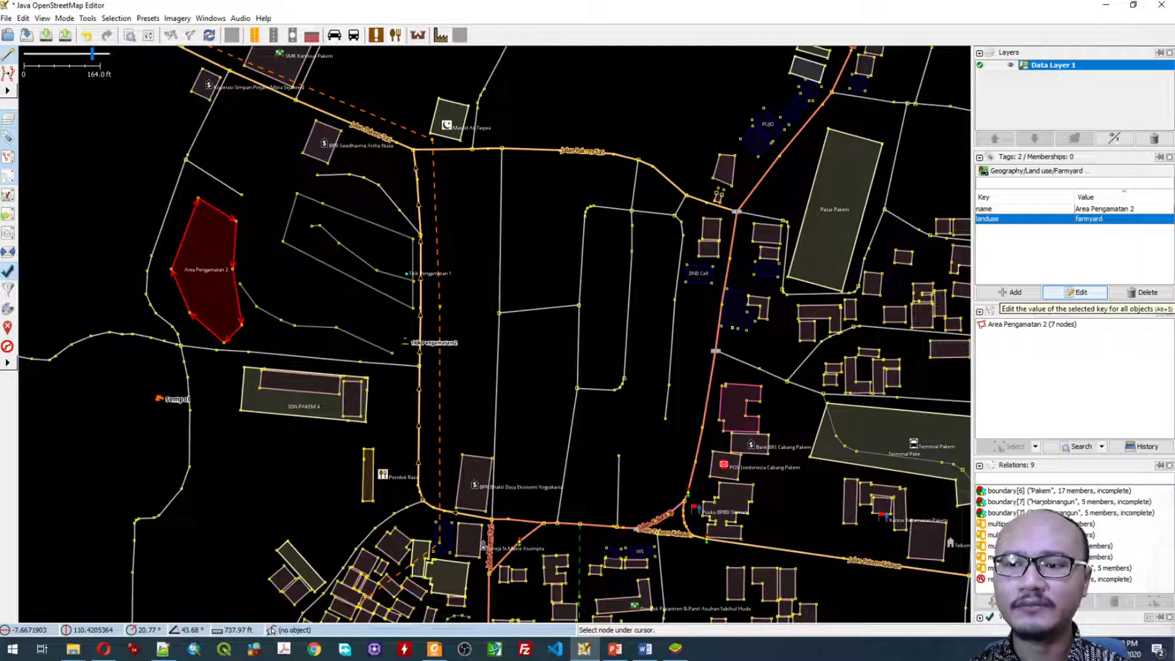
Step: Replace the area's landuse tag with a description tag of value Pengamatan Praktikum
{"action": "left_click", "coordinate": [1077, 292]}
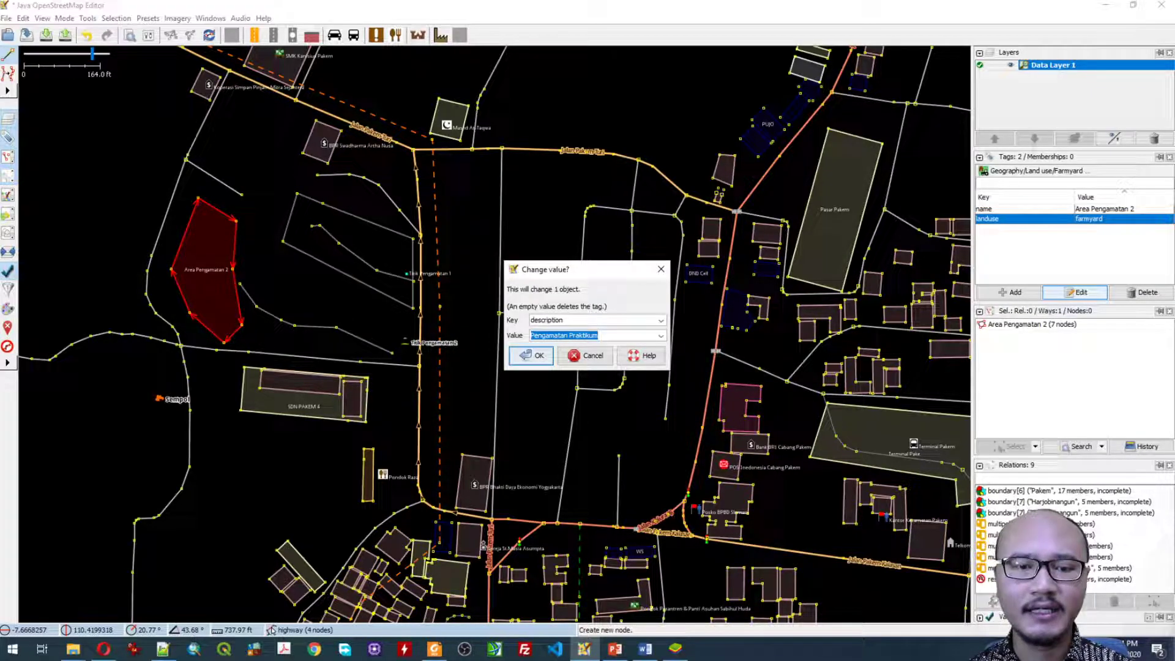
{"action": "key", "text": "Return"}
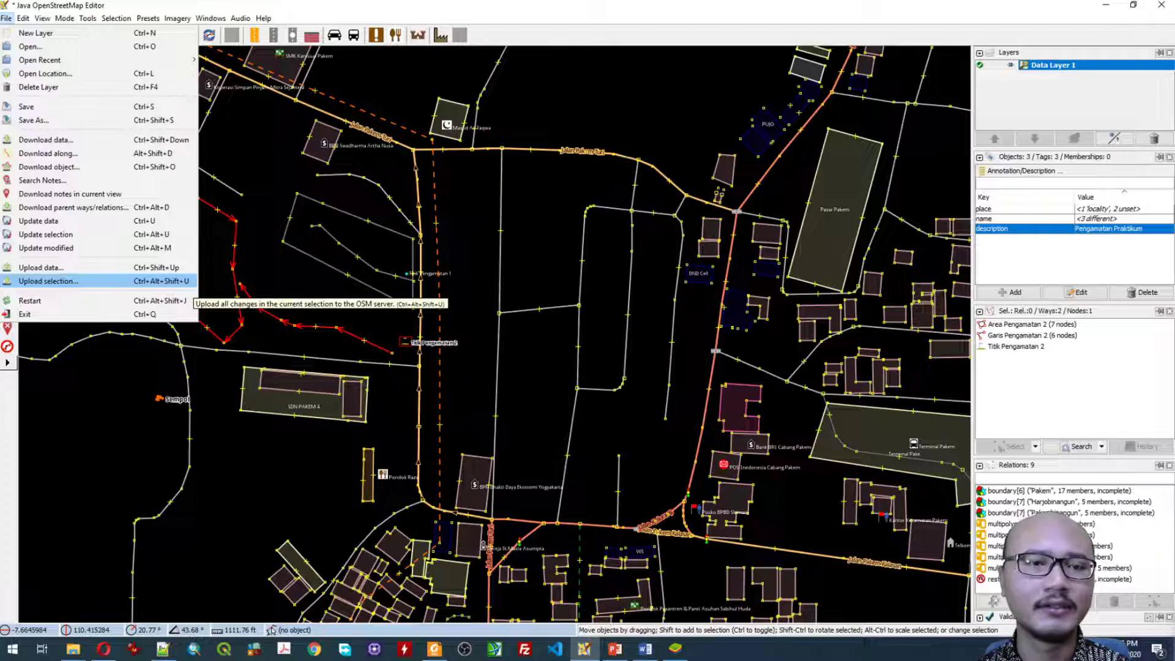
{"action": "key", "text": "Escape"}
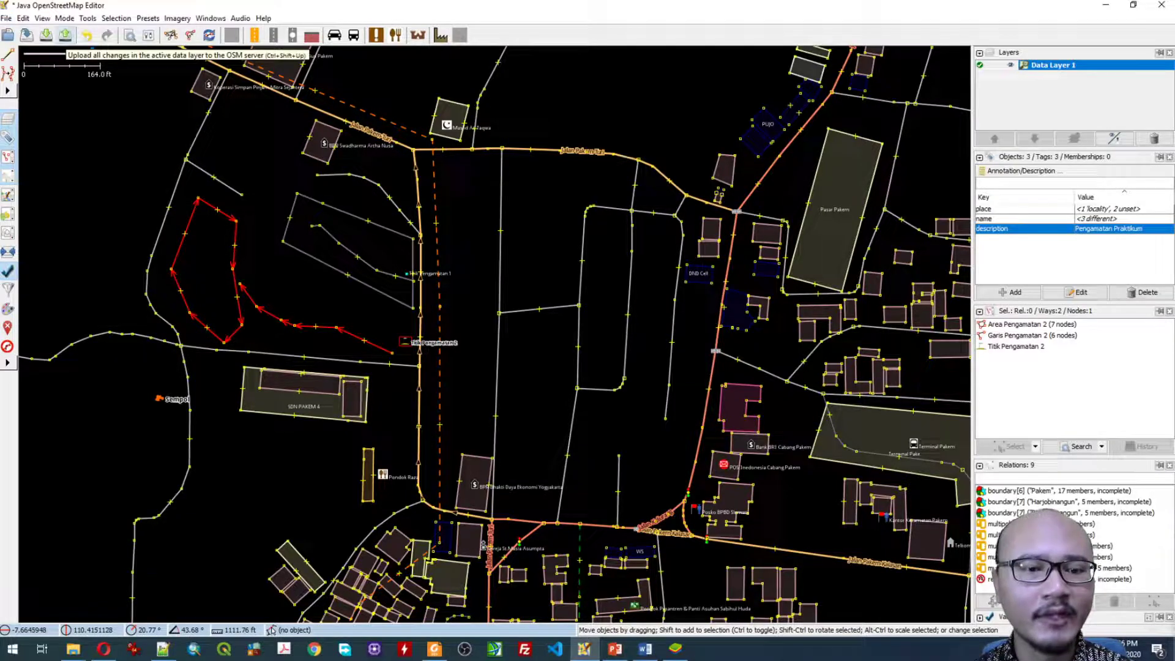